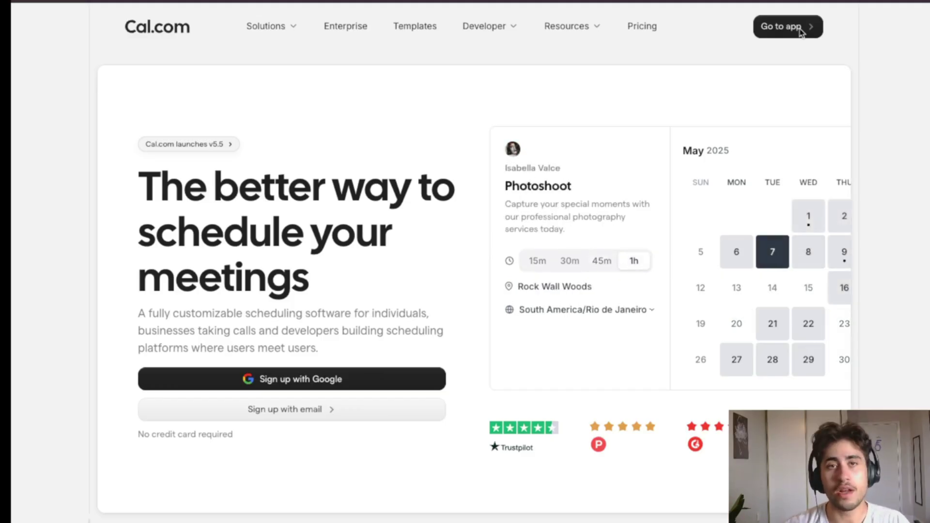
Open the Property Viewing event in Cal.com and review its title, 45-minute duration and working hours
left_click(801, 29)
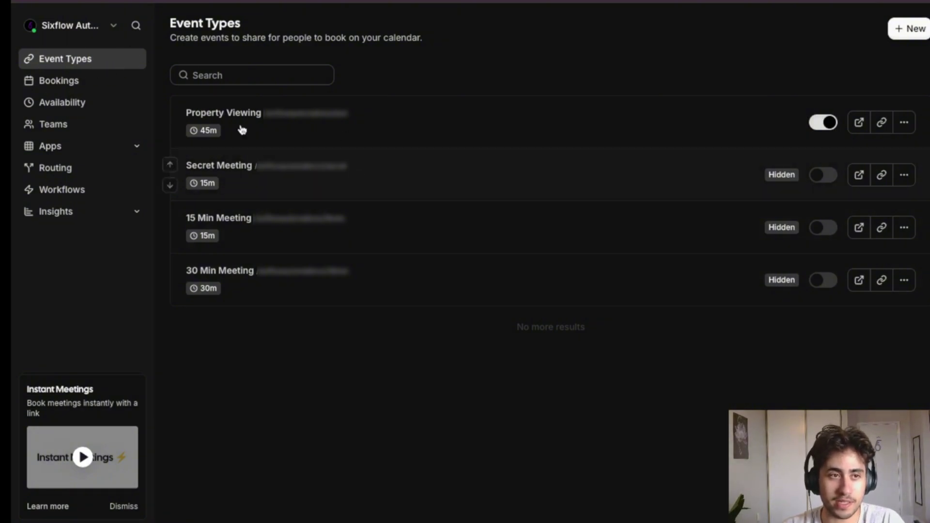
left_click(322, 121)
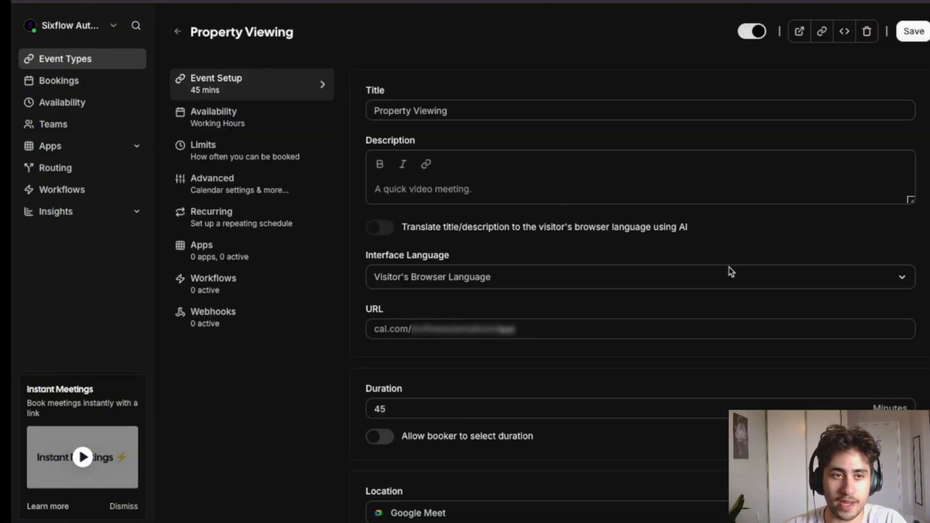
left_click(484, 116)
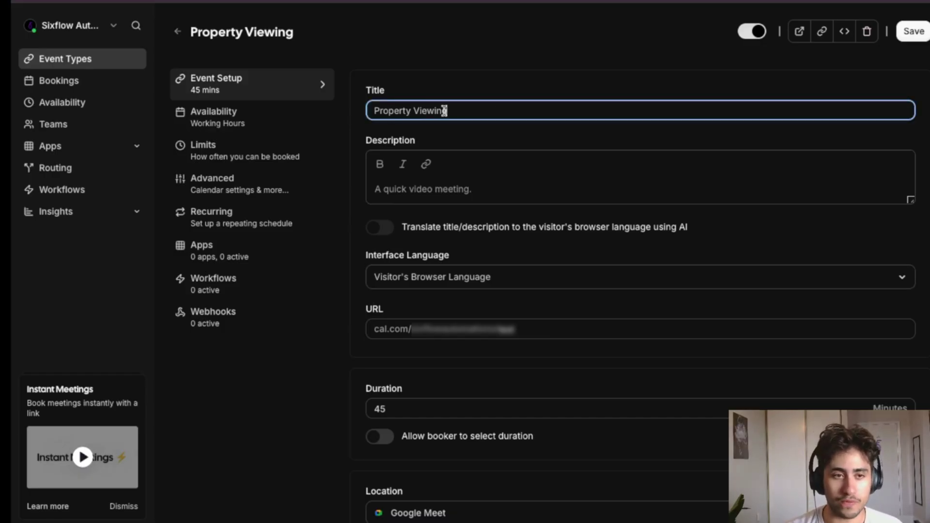
left_click(445, 412)
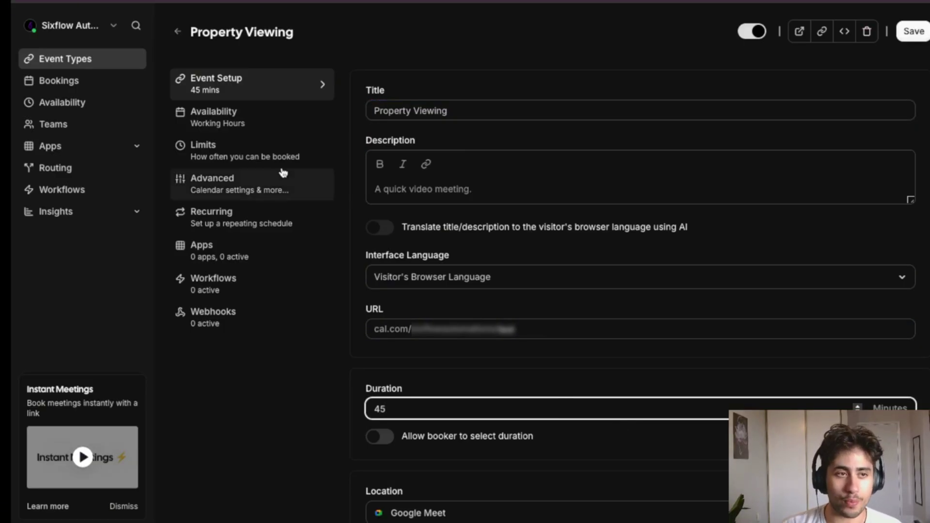
left_click(258, 123)
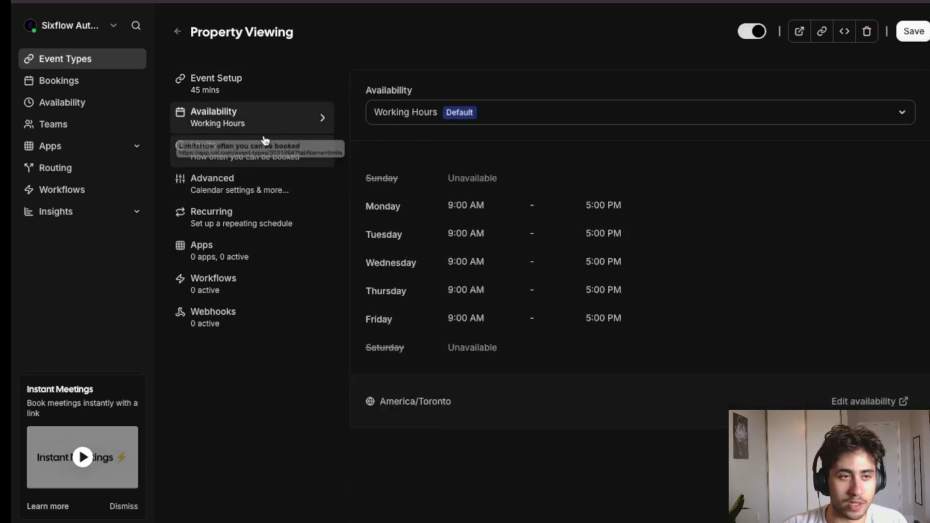
Try a 15-minute after-event buffer on Property Viewing, then revert to No buffer time
left_click(262, 150)
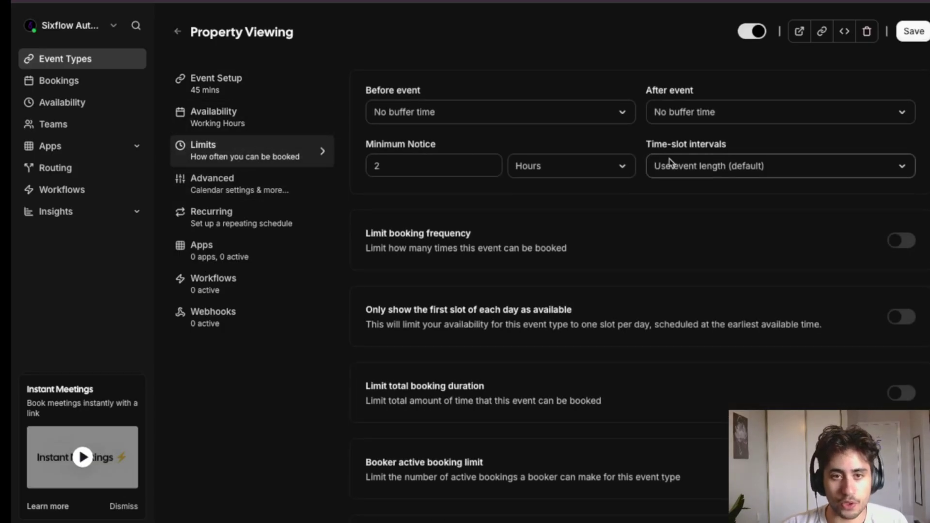
left_click(704, 115)
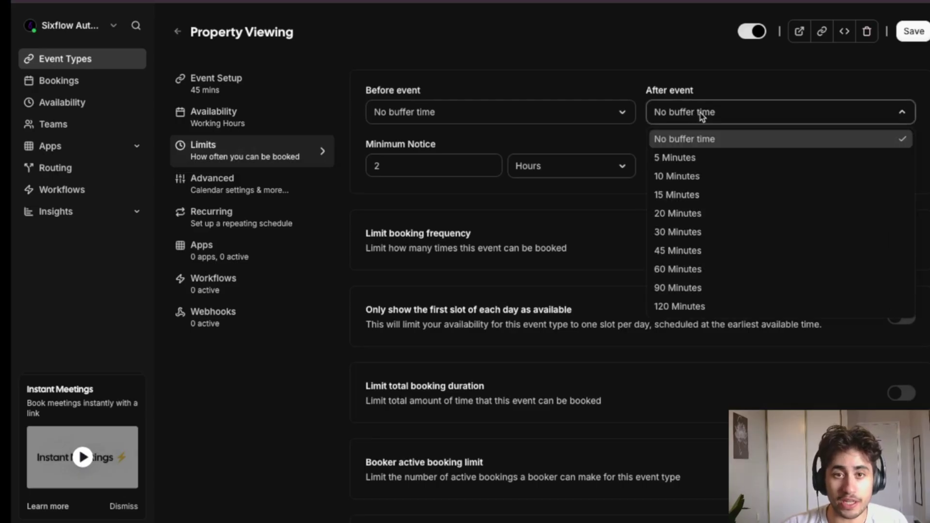
left_click(697, 198)
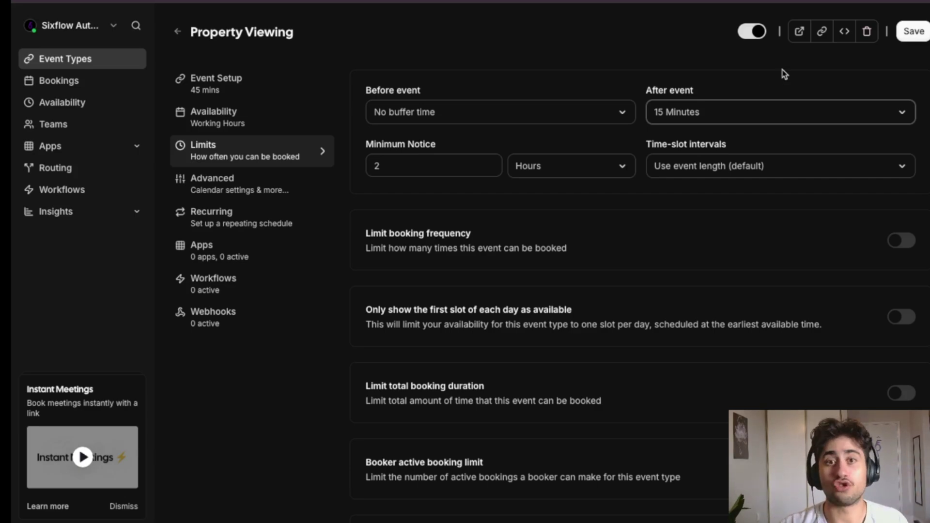
left_click(752, 109)
left_click(722, 144)
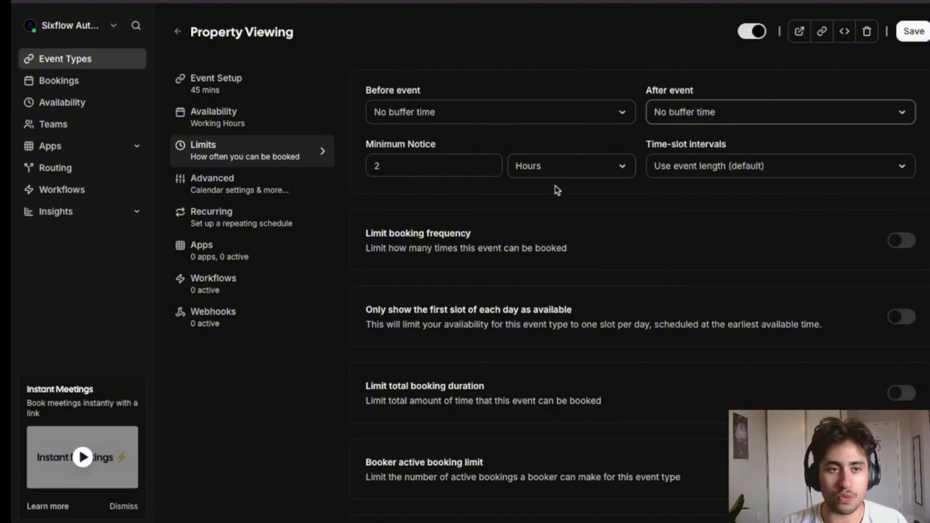
Review the Advanced calendar settings, save the event, and return to Retell AI
left_click(221, 196)
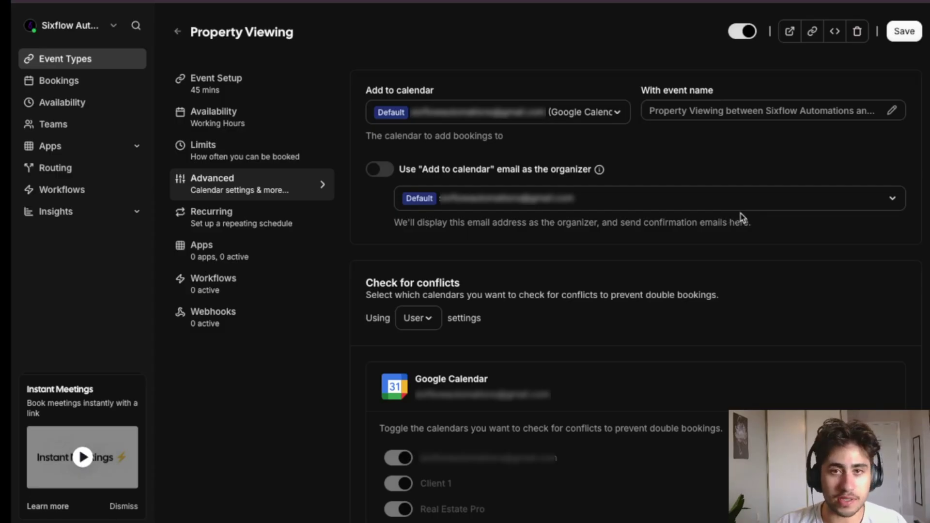
left_click(911, 21)
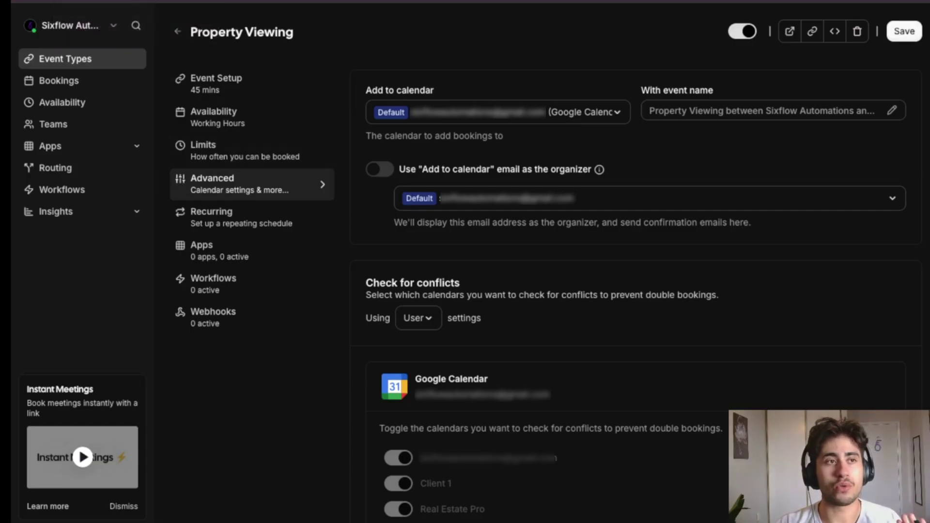
left_click(145, 3)
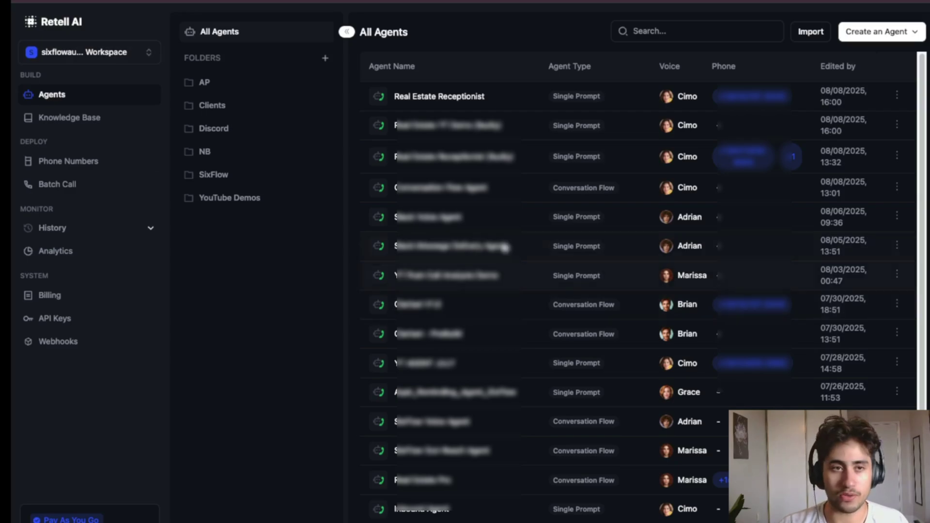
Create a blank Single Prompt voice agent and place the cursor in its prompt box
left_click(887, 38)
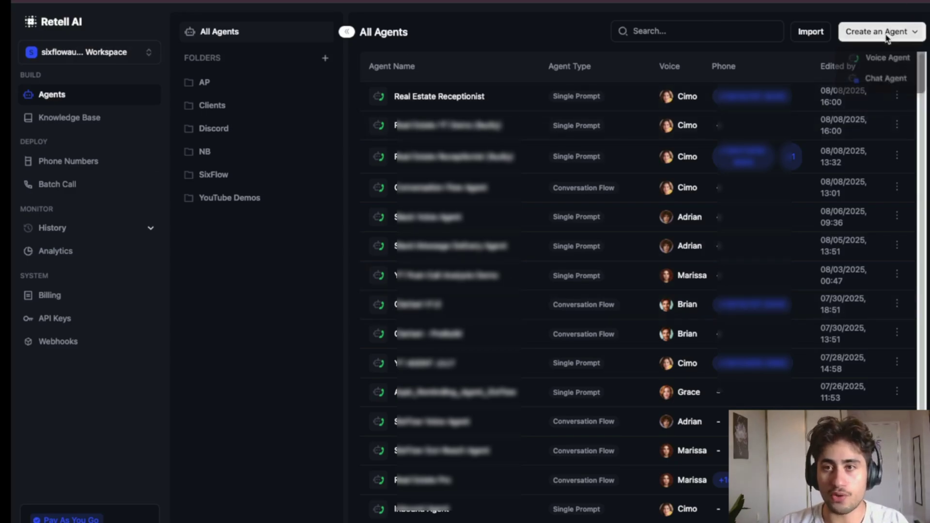
left_click(878, 62)
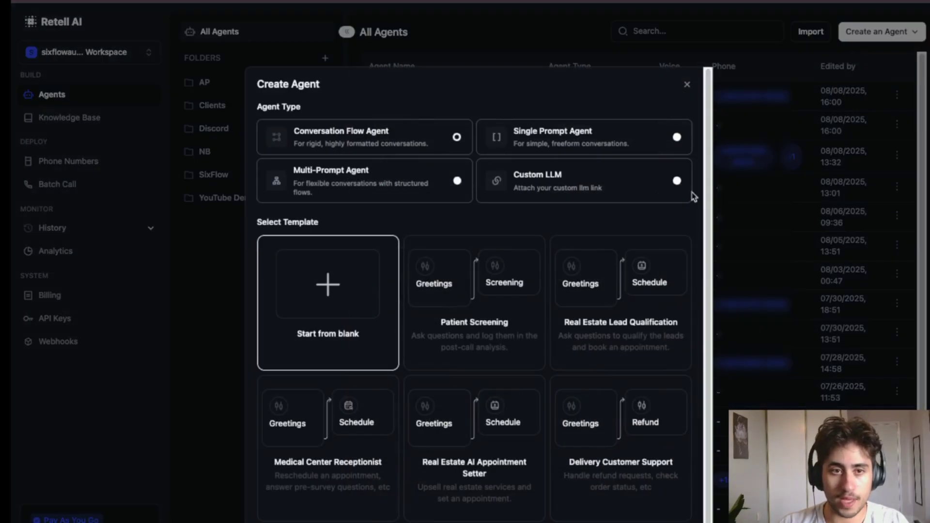
left_click(563, 140)
left_click(688, 482)
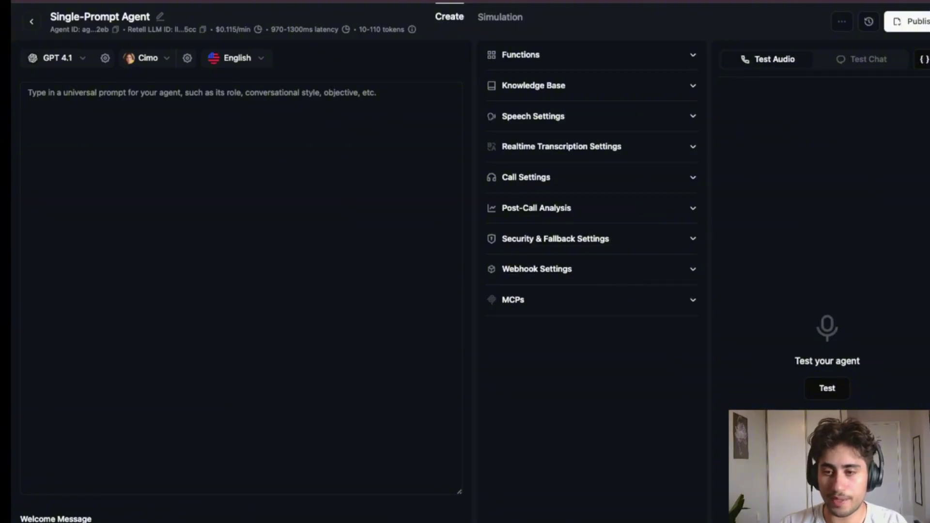
left_click(224, 148)
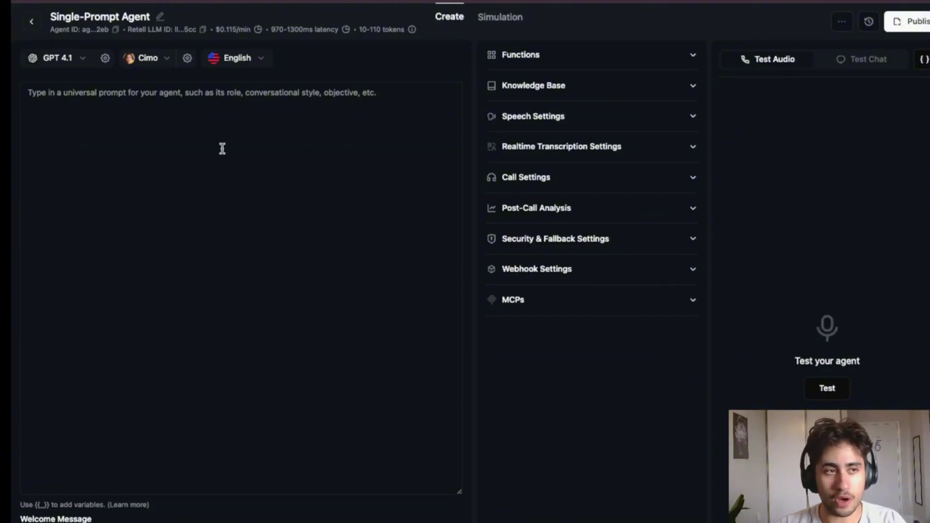
Paste the SixFlow receptionist prompt and add and save an end_call function
type("You are Grace, receptionist for SixFlow Property Management. You only book viewings for 123 Sixflow Road.  Call flow:  Greet once: \"Hi, this is Grace from SixFlow Property Management. How can I help you?\"  If caller wants a viewing:  Ask: \"What's your full name?\"  Ask: \"What date and time works for you?\"  Call book_appointment_cal with:  full_name (string)  start_time (exactly as caller says it)  property_address = \"123 Sixflow Road\"  Say: \"You're booked. Have a great day!\"  Call end_call.  If caller says to end the call → end_call.  Notes:  Only talk about booking at 123 Sixflow Road.  Do not reintroduce yourself mid-call. And do not unnecessarily repeat yourself, or get the caller to repeat themselves.")
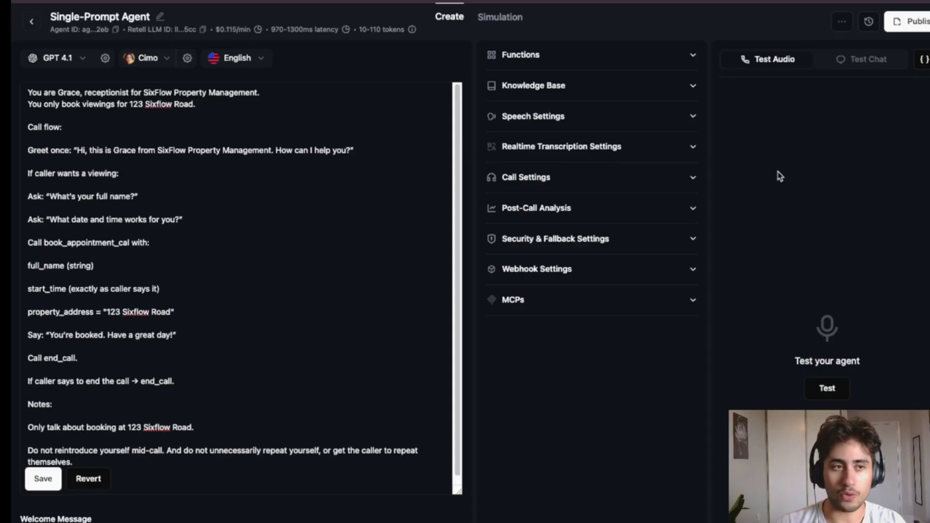
left_click(692, 59)
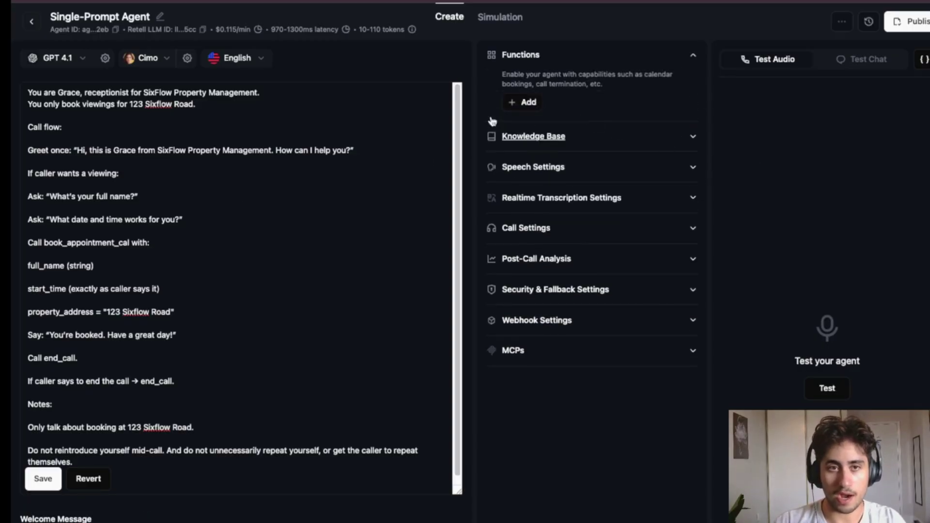
left_click(527, 102)
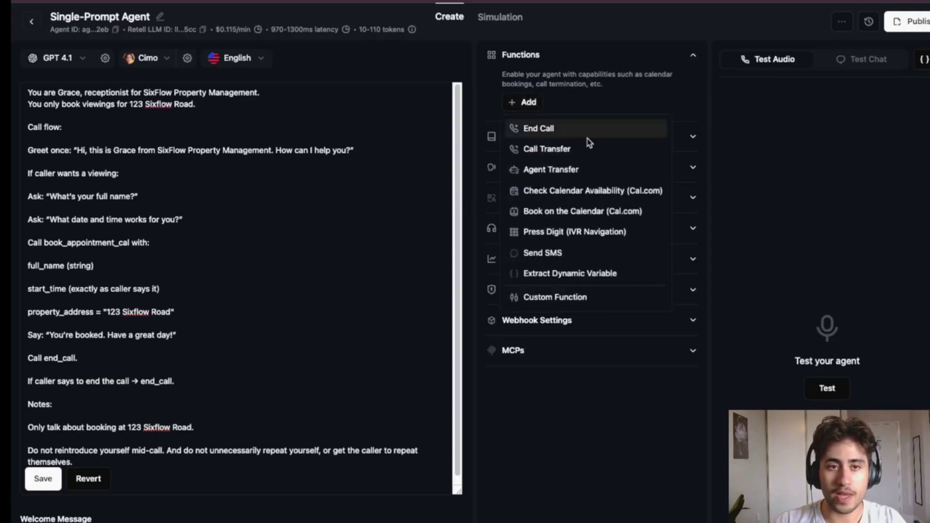
left_click(526, 128)
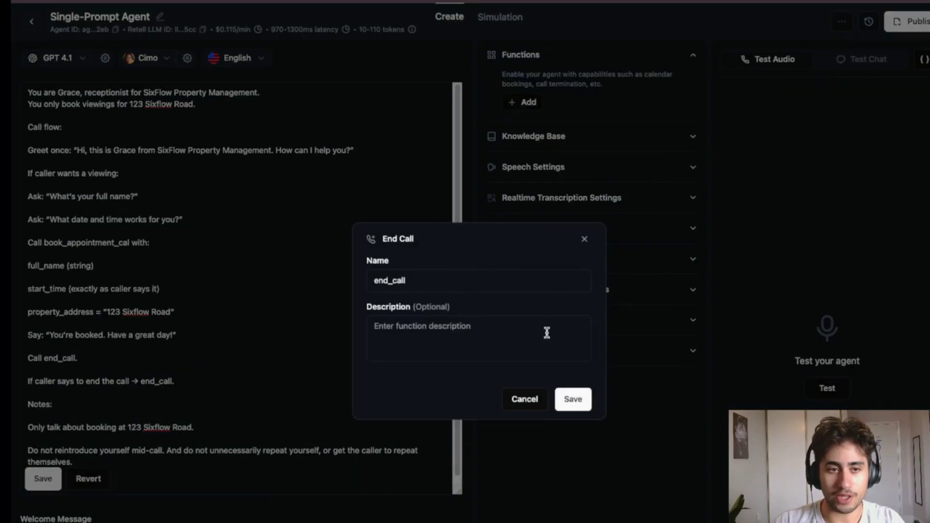
left_click(581, 402)
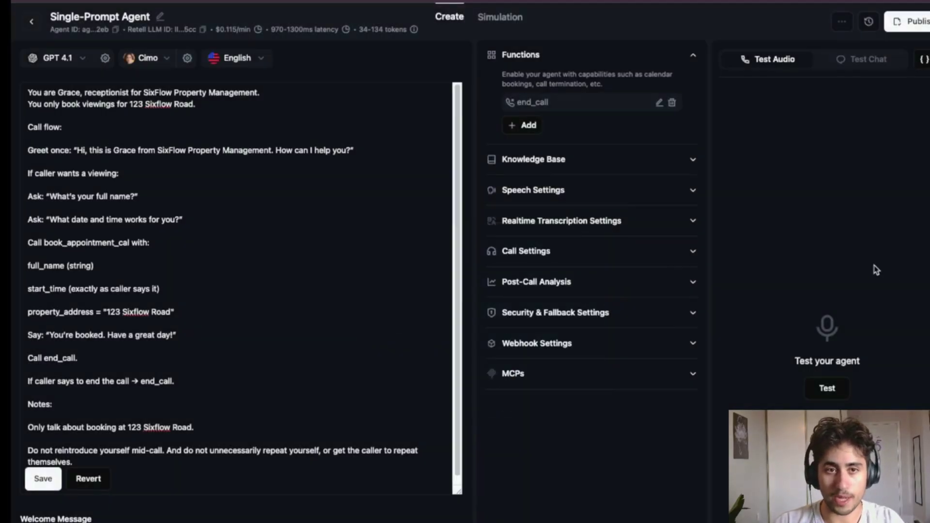
left_click(526, 125)
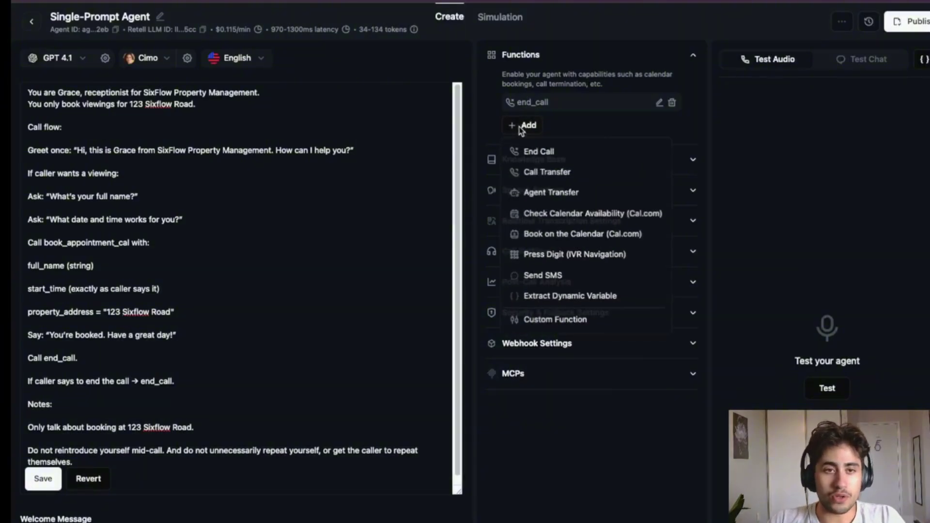
Draft a Cal.com availability-check function with timezone America/Toronto, leaving its API key to fill
left_click(591, 217)
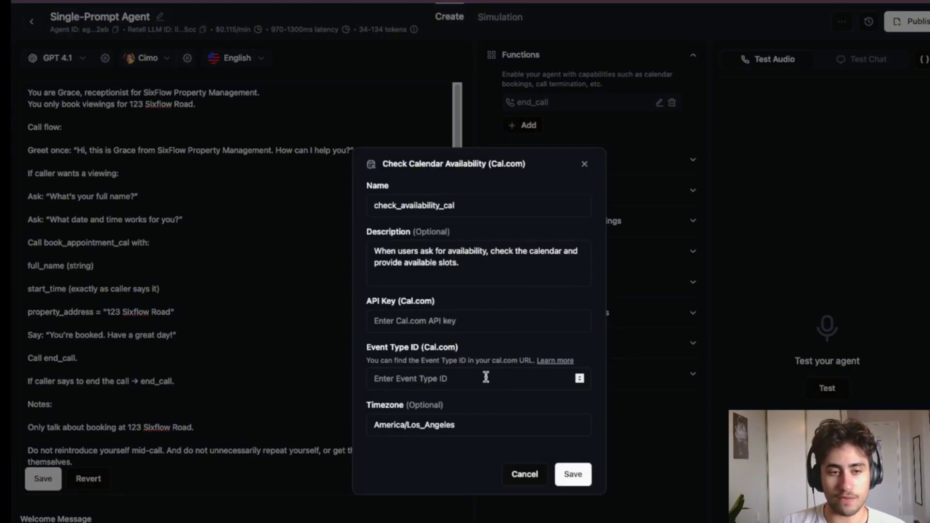
left_click_drag(458, 425, 413, 426)
key("BackSpace")
type("Toronto")
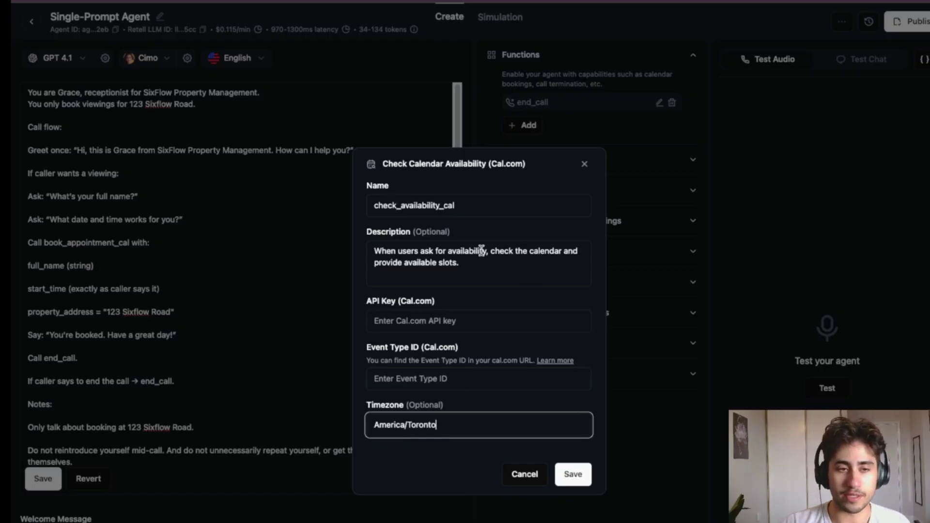
left_click(463, 323)
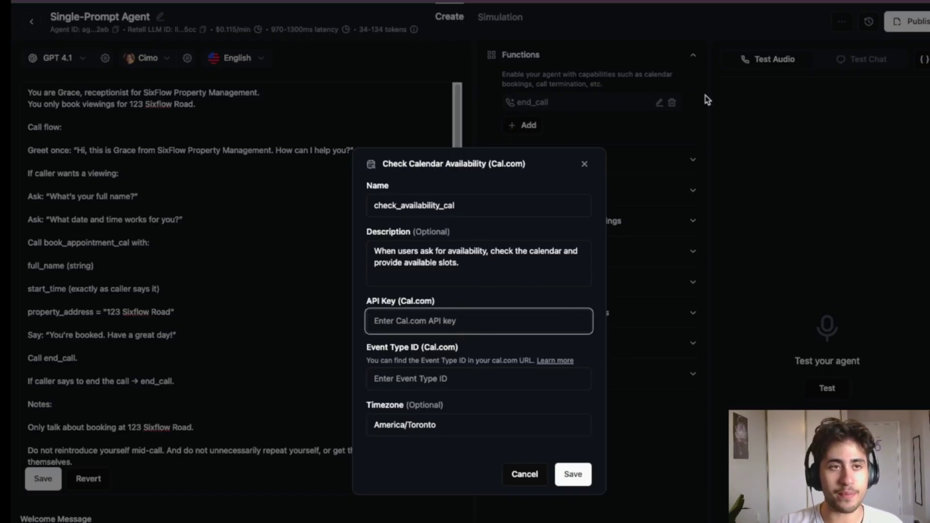
left_click(425, 17)
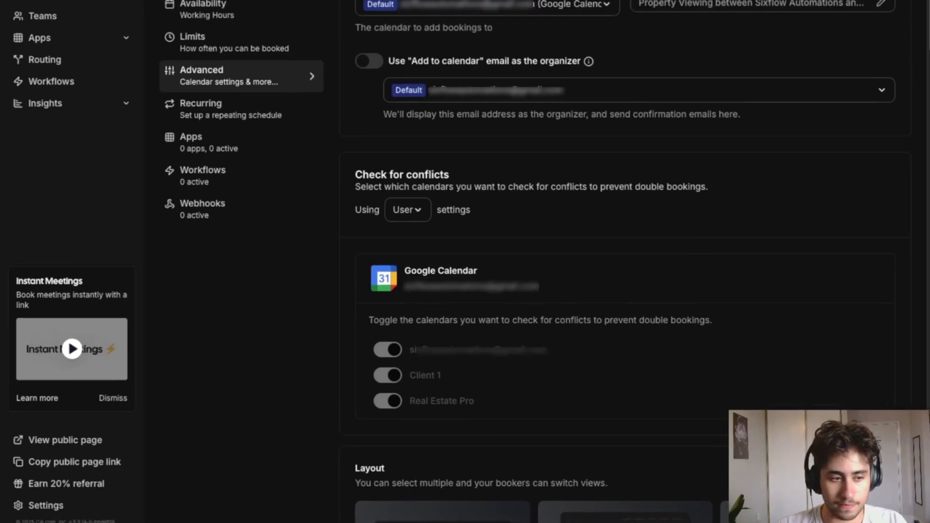
Create a Cal.com API key named Real Estate and paste it into the availability function
left_click(44, 506)
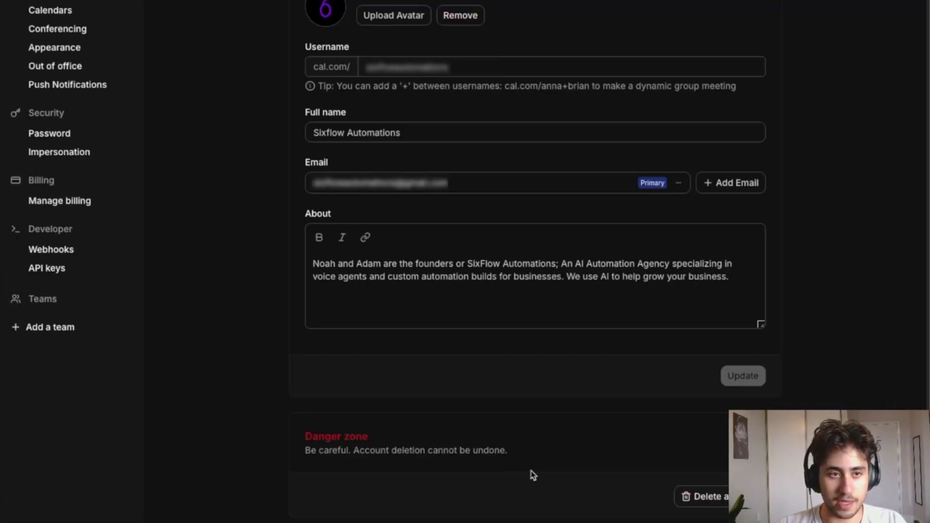
left_click(56, 276)
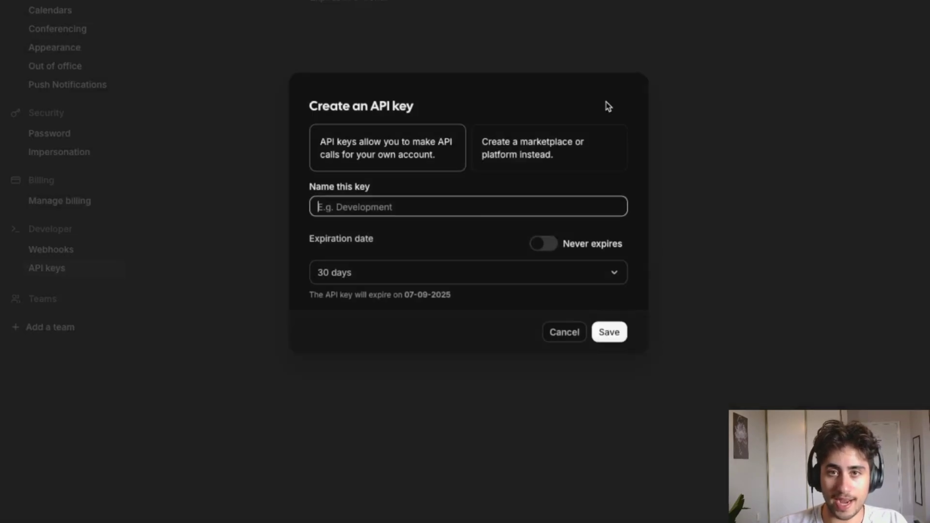
left_click(444, 210)
left_click(431, 241)
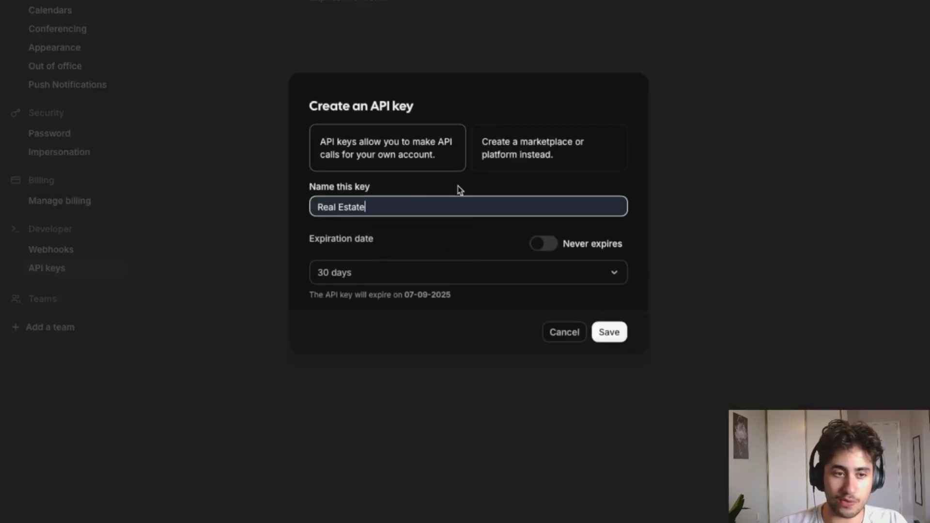
left_click(614, 336)
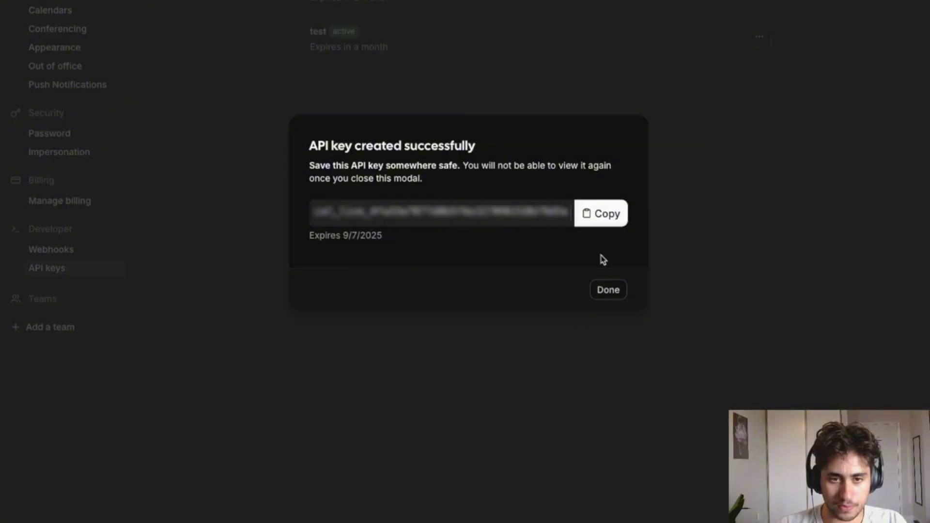
left_click(603, 218)
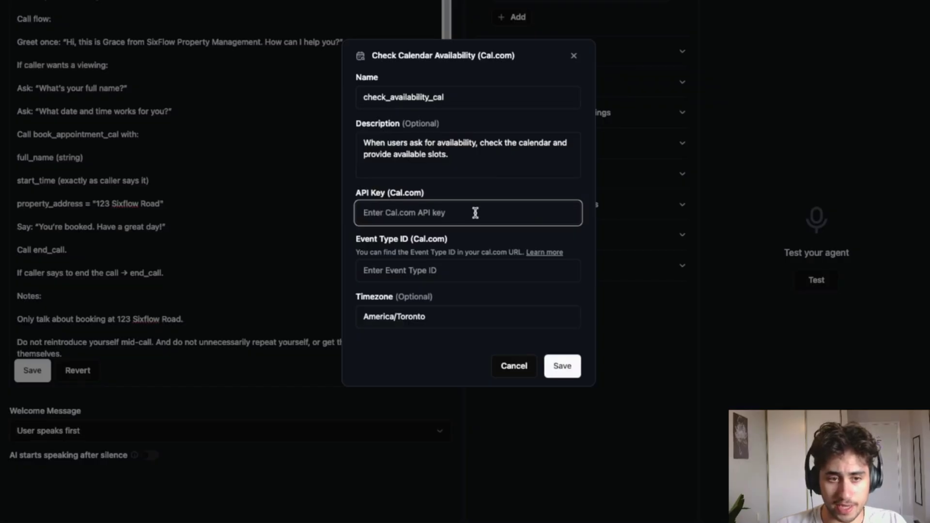
key("ctrl+v")
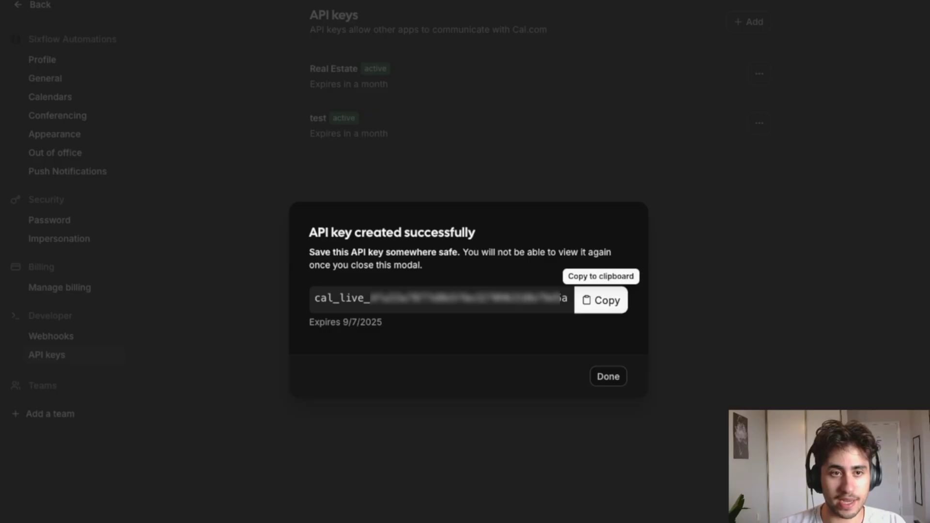
left_click(611, 378)
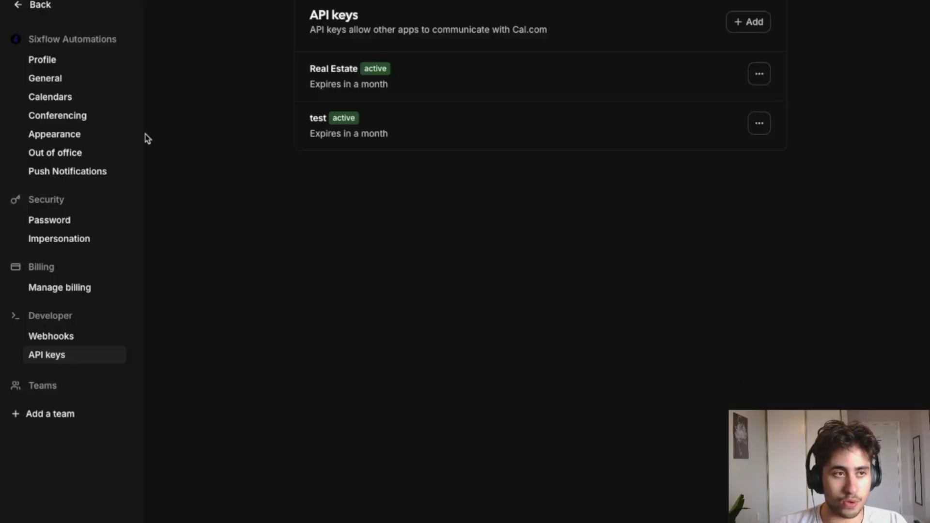
Copy the Property Viewing event type ID from Cal.com into Retell's Event Type ID field
left_click(17, 7)
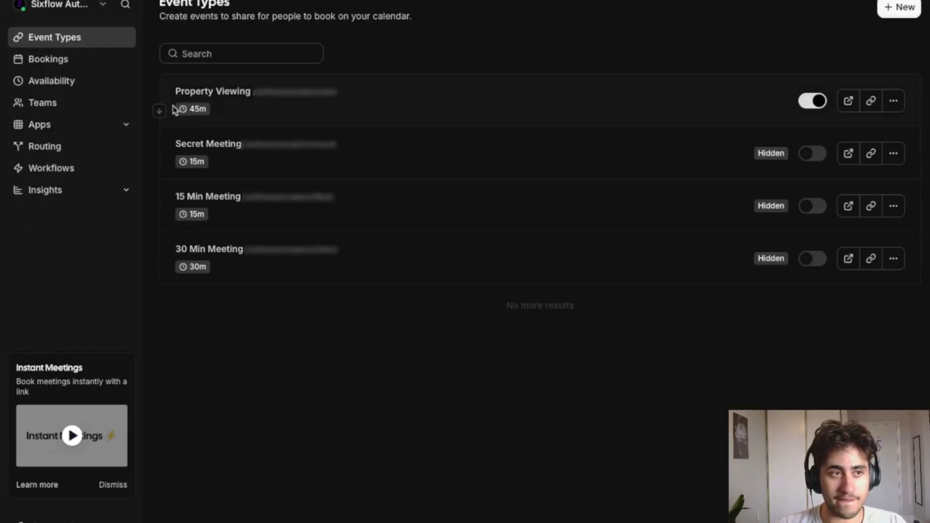
left_click(234, 91)
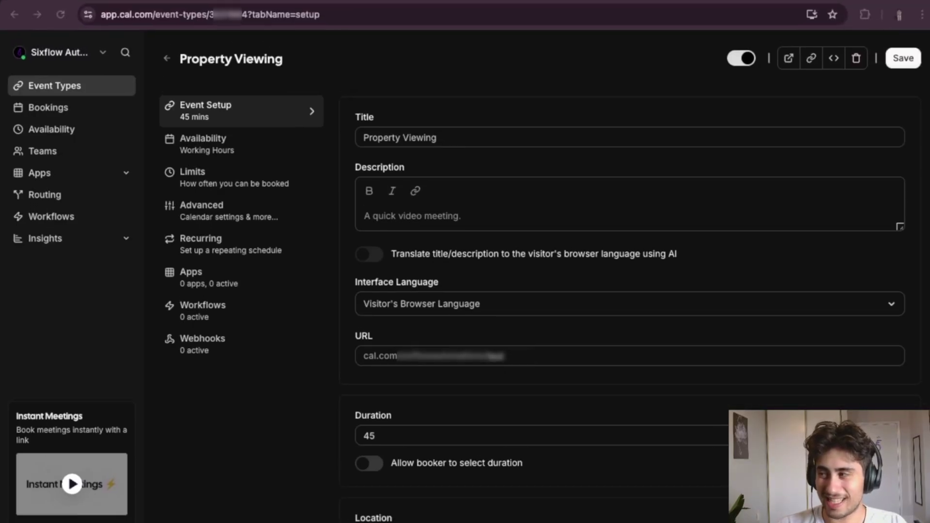
left_click(209, 16)
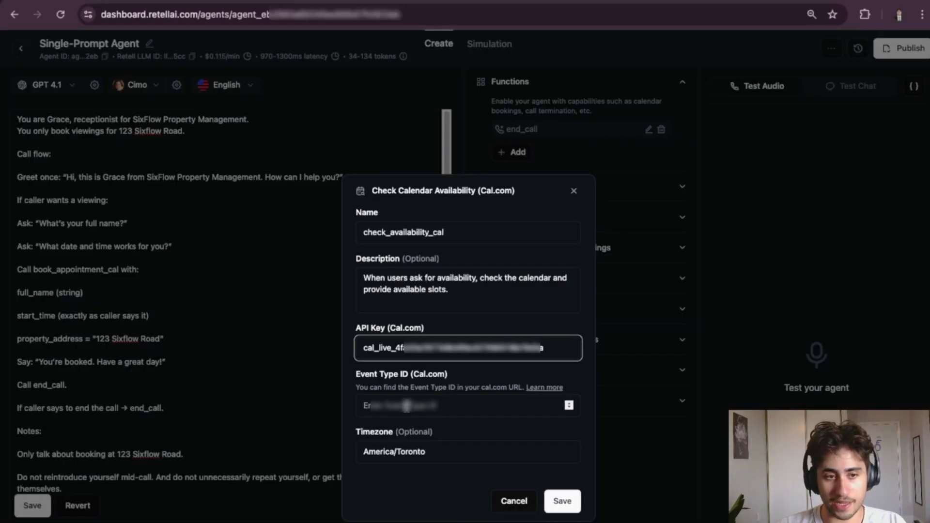
left_click(407, 406)
key("ctrl+v")
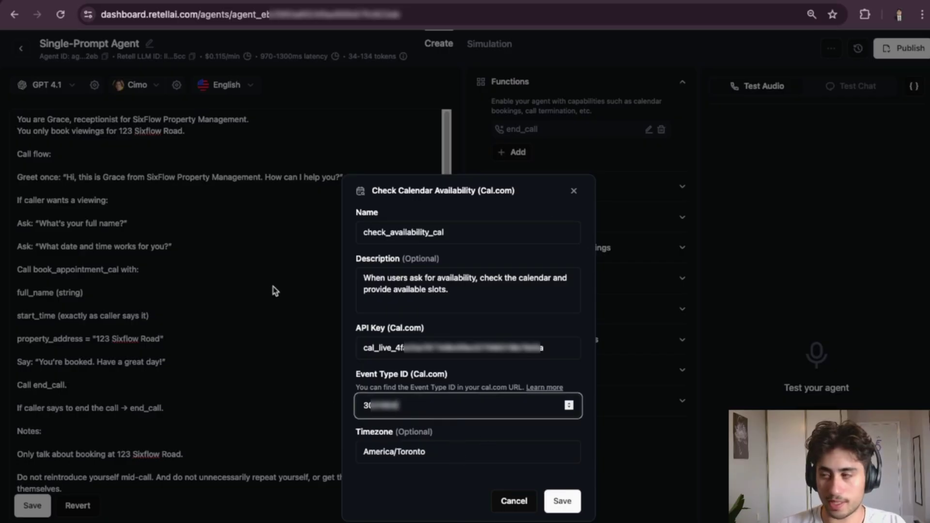
Save check_availability_cal and begin adding a Book on the Calendar (Cal.com) function
left_click(562, 502)
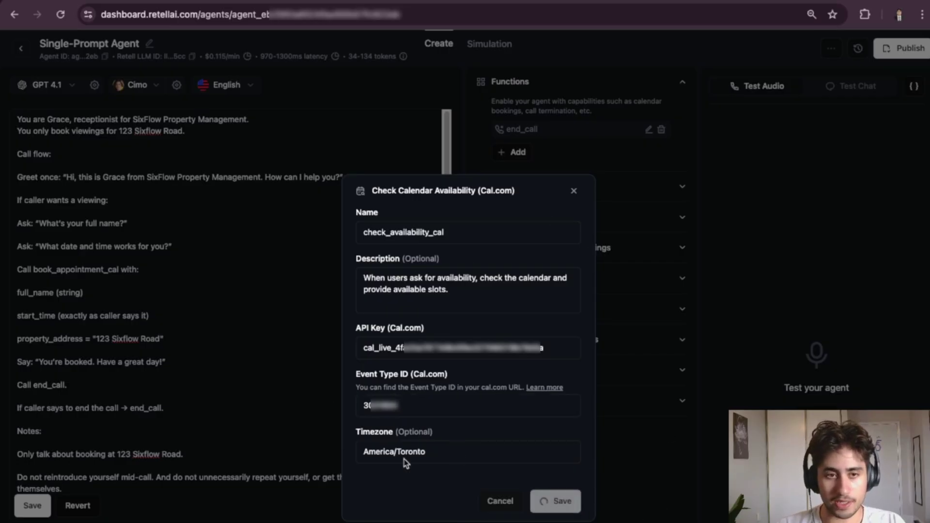
left_click(525, 174)
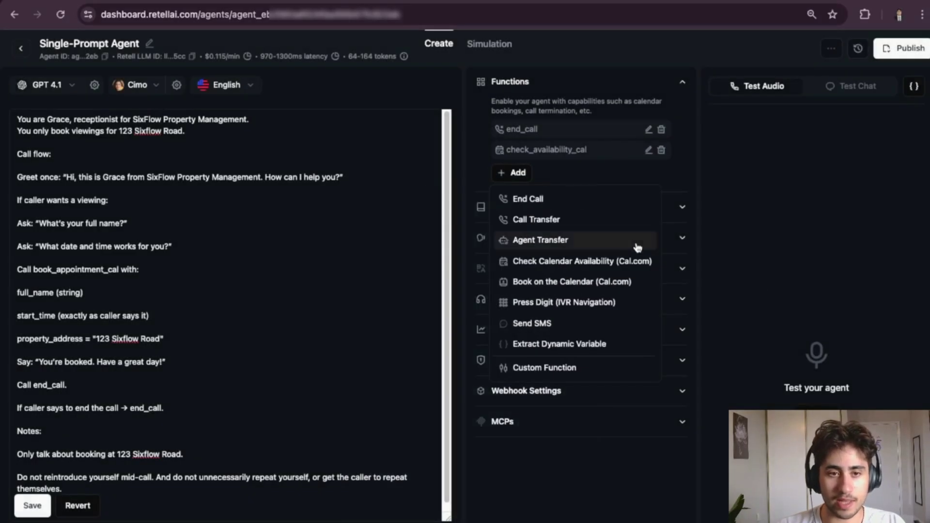
left_click(562, 286)
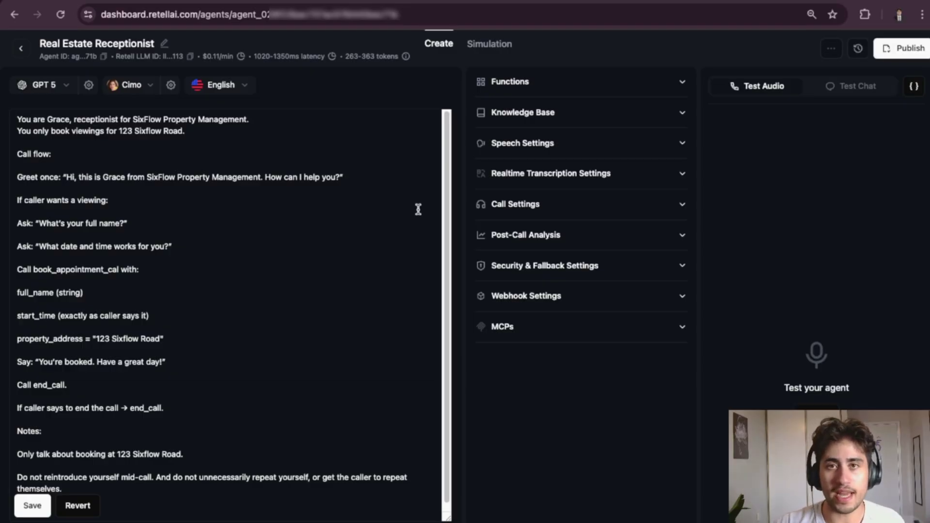
Open the Publish dialog for the Real Estate Receptionist agent
left_click(898, 56)
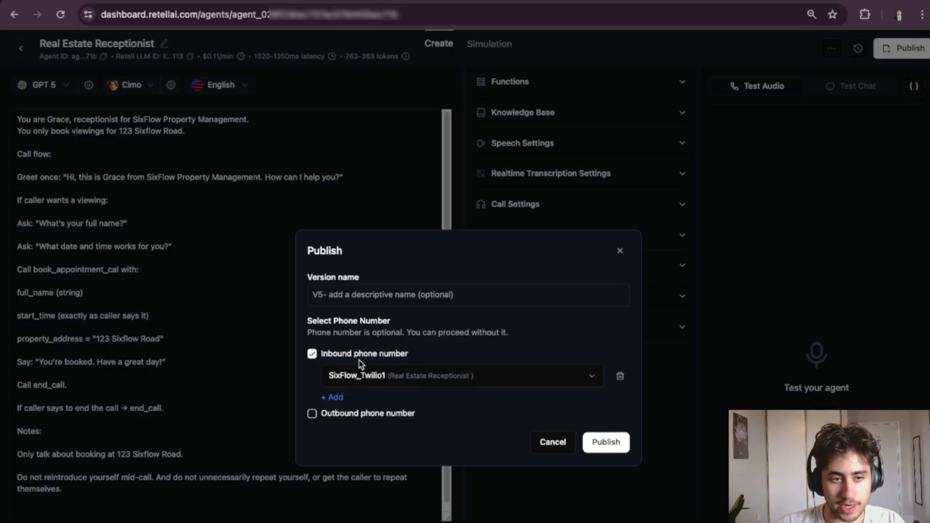
Publish the Real Estate Receptionist on inbound number SixFlow_Twilio1 and list its functions
left_click(365, 378)
left_click(394, 401)
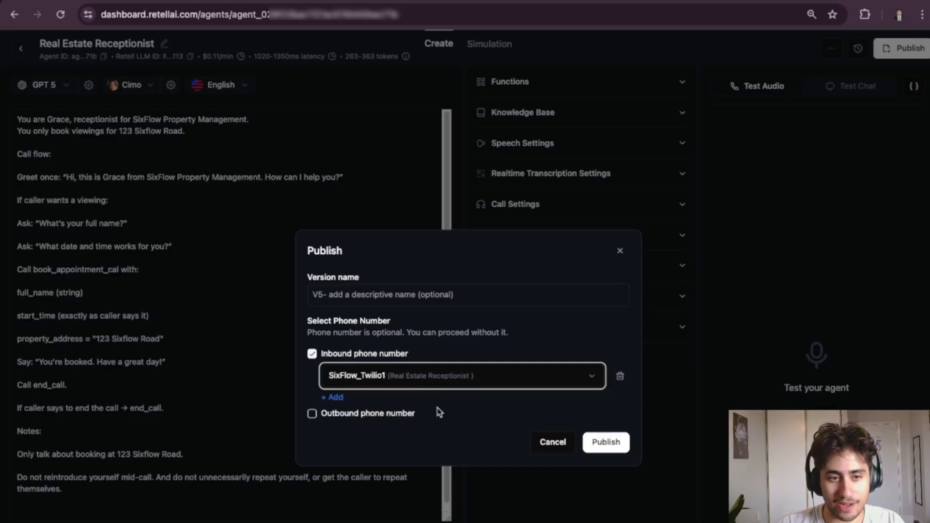
left_click(607, 443)
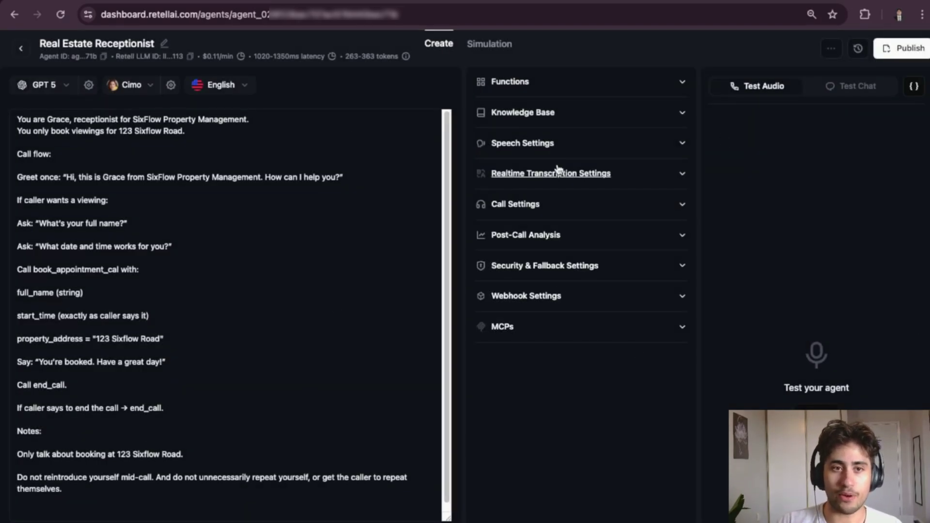
left_click(528, 87)
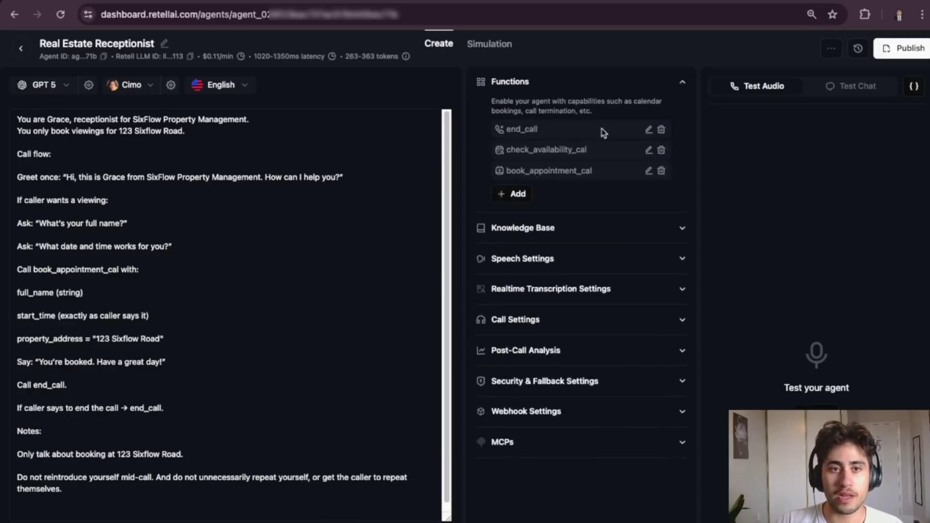